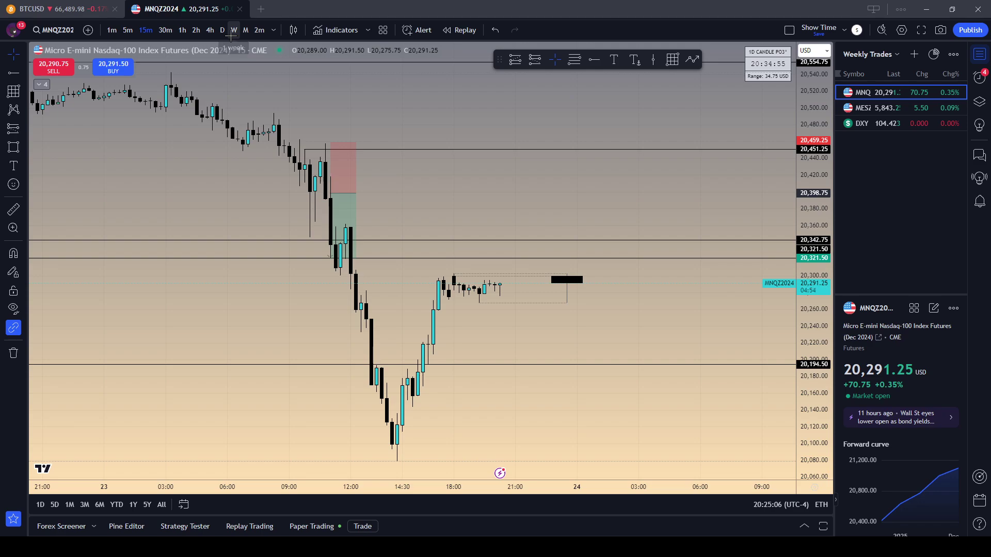
Review the MNQZ2024 chart on the weekly timeframe, followed by the daily timeframe around the latest October candles.
click(233, 29)
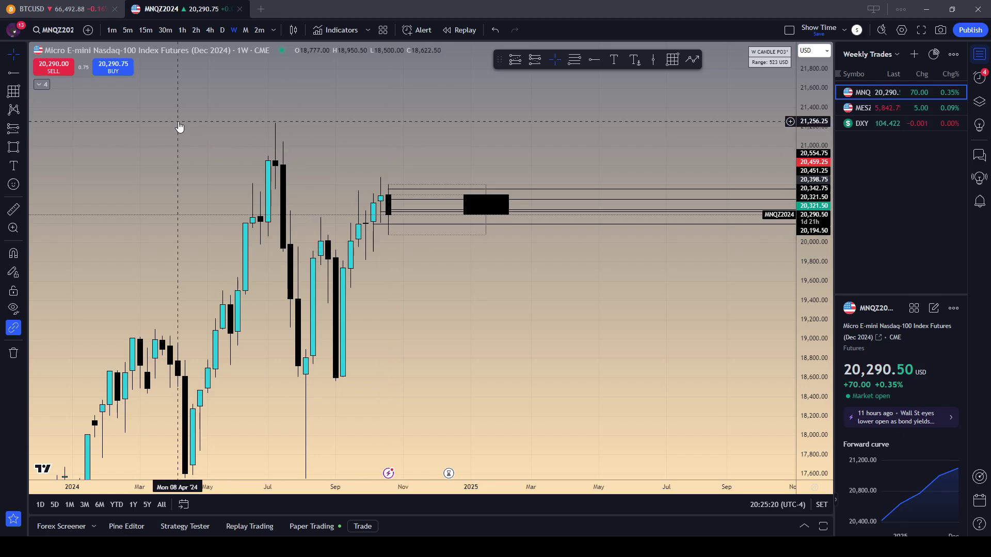
click(224, 30)
drag(389, 361, 490, 363)
scroll(770, 332, up, 5)
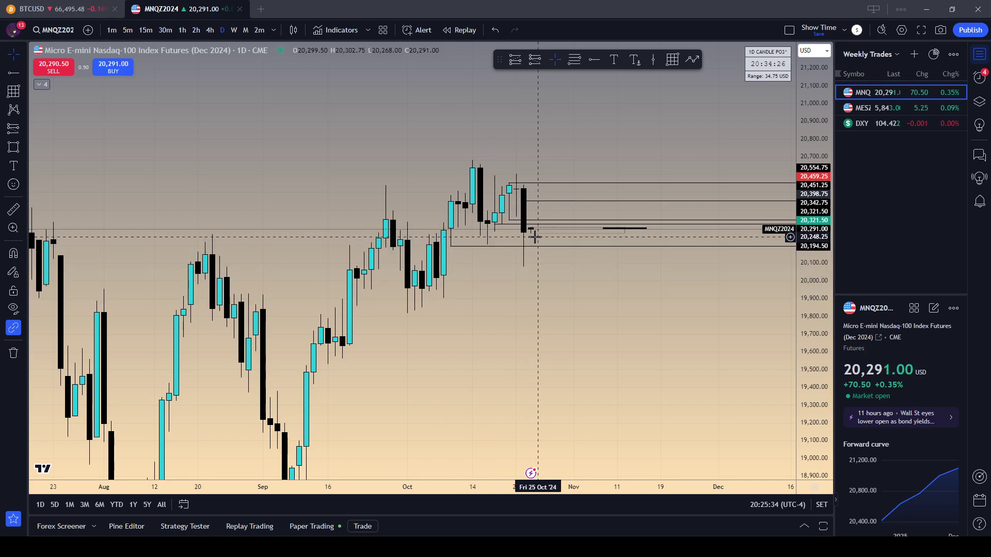
Compare the 1-hour and 15-minute charts around the marked horizontal levels and the 23 October sell-off.
click(181, 31)
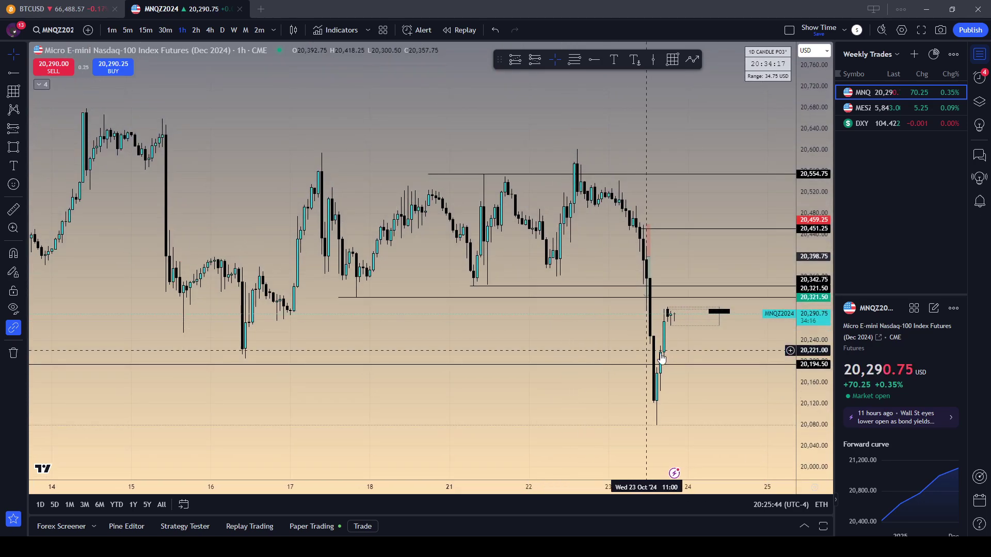
scroll(652, 274, up, 3)
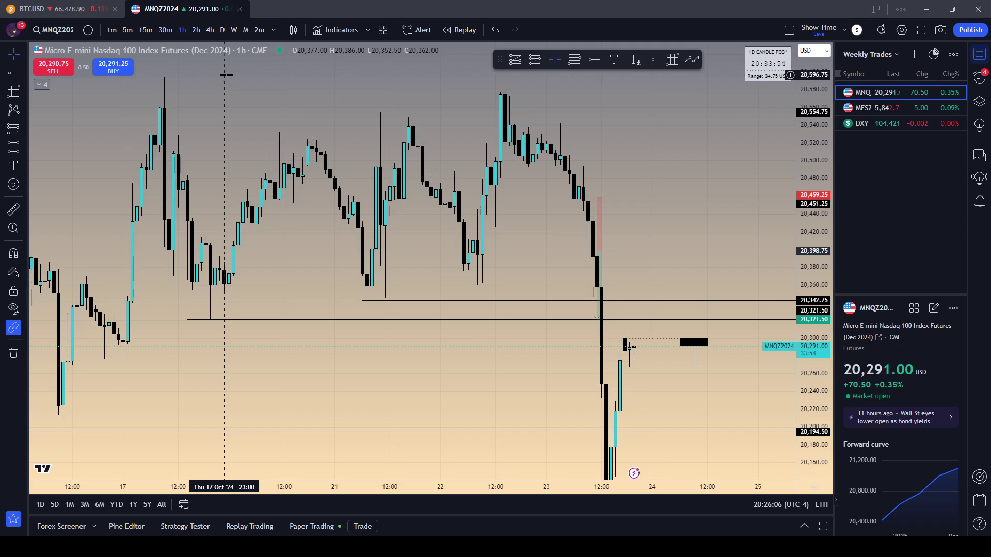
click(146, 30)
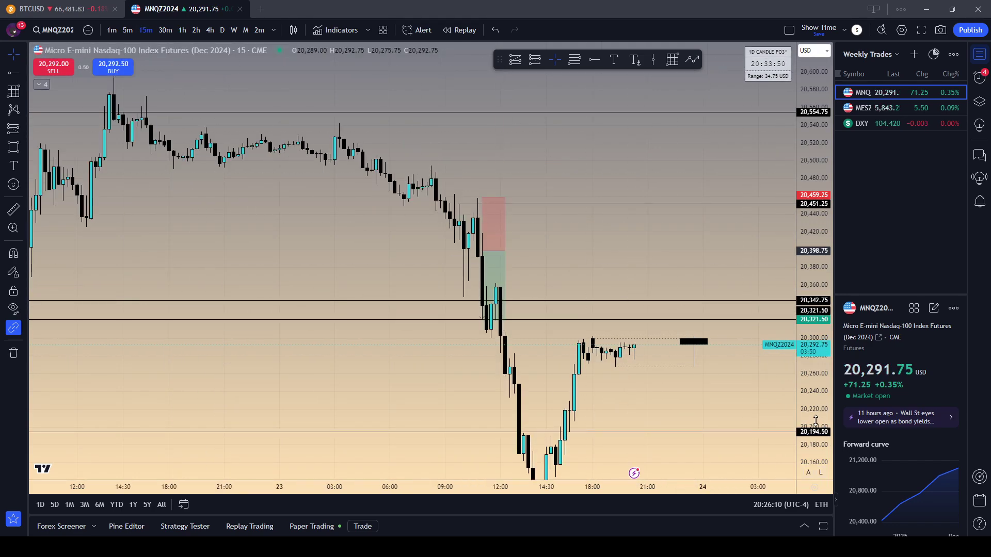
drag(815, 421, 651, 292)
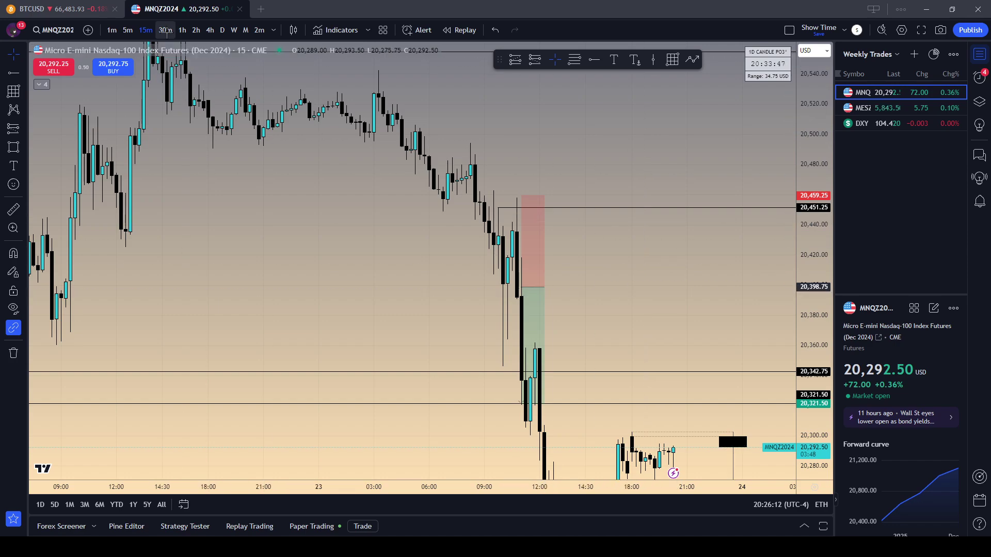
click(180, 30)
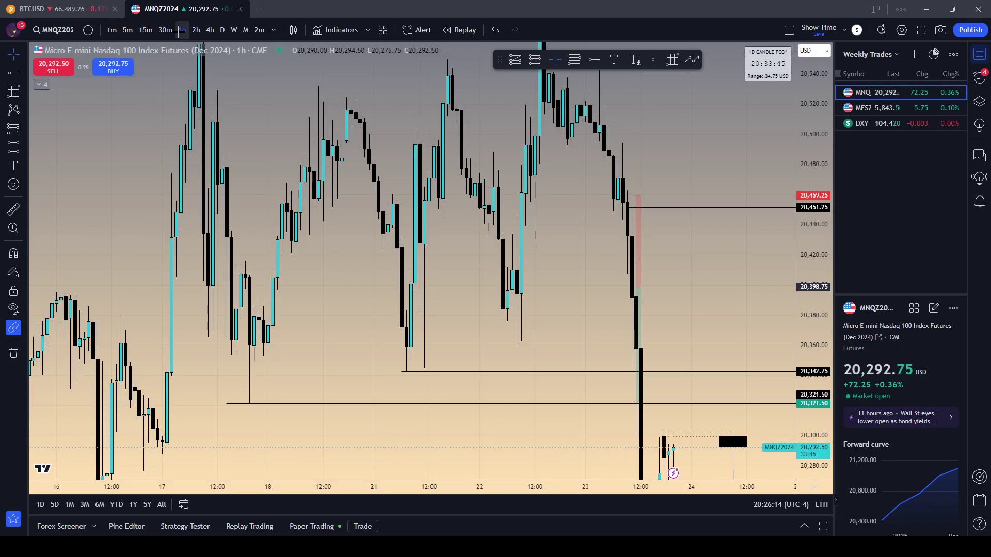
Inspect the short position on the 5-minute chart, then check its context on the 15-minute and 1-hour charts.
click(127, 30)
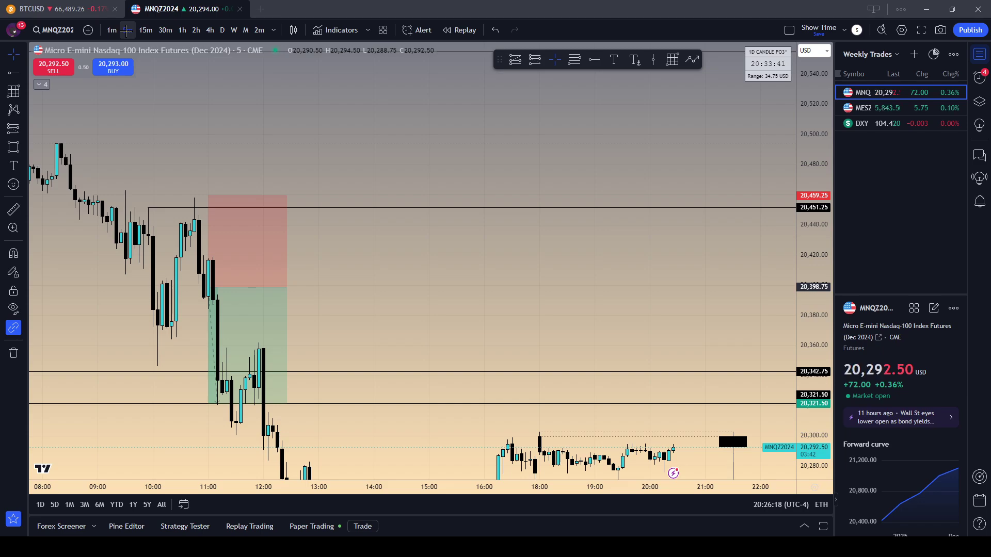
drag(235, 126, 334, 61)
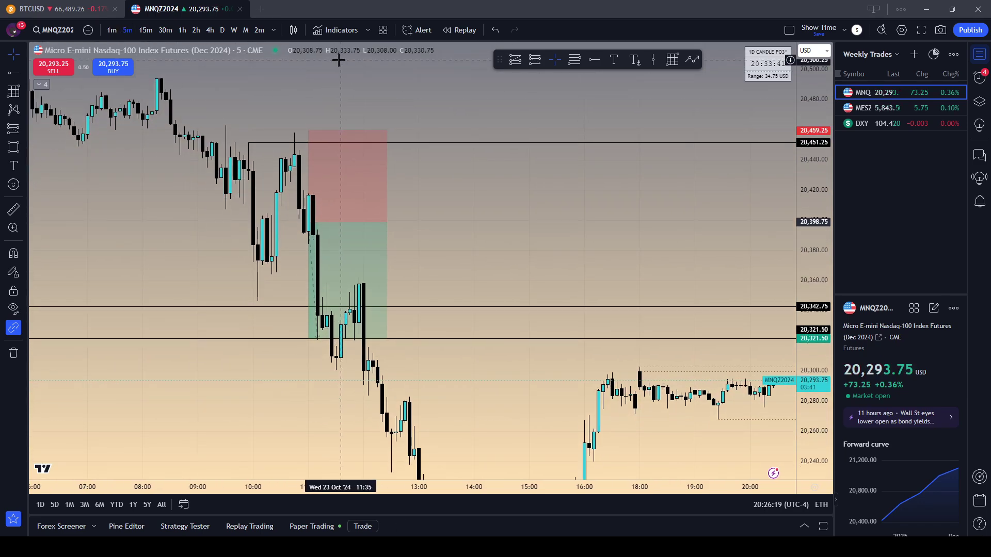
click(146, 30)
drag(372, 221, 266, 263)
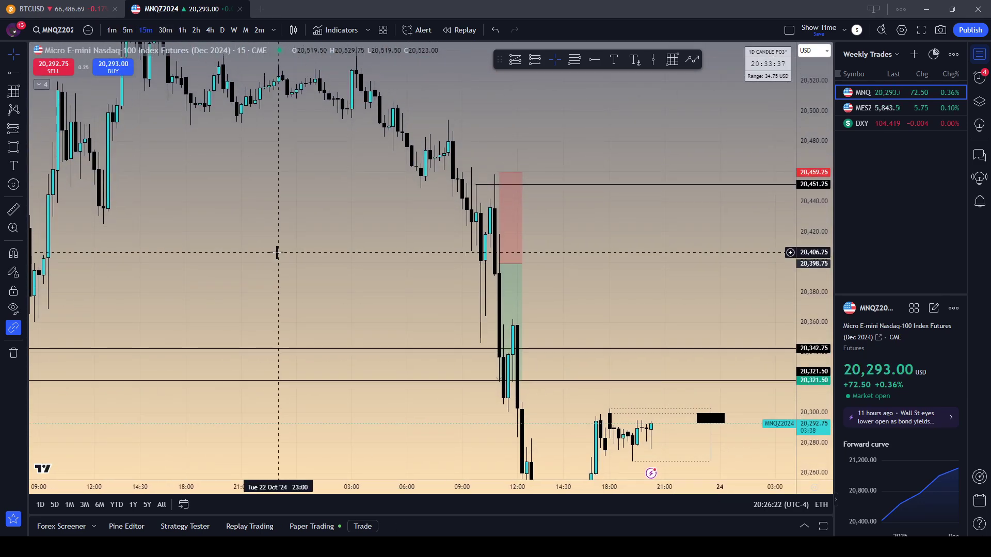
click(182, 30)
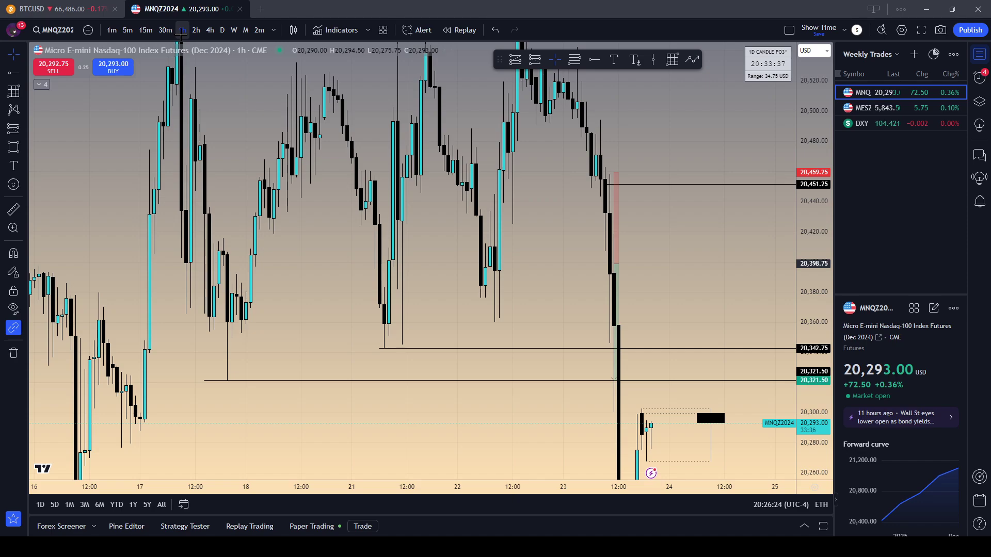
Go down through the 15-minute to the 5-minute chart and examine the candles leading into the short position.
click(141, 31)
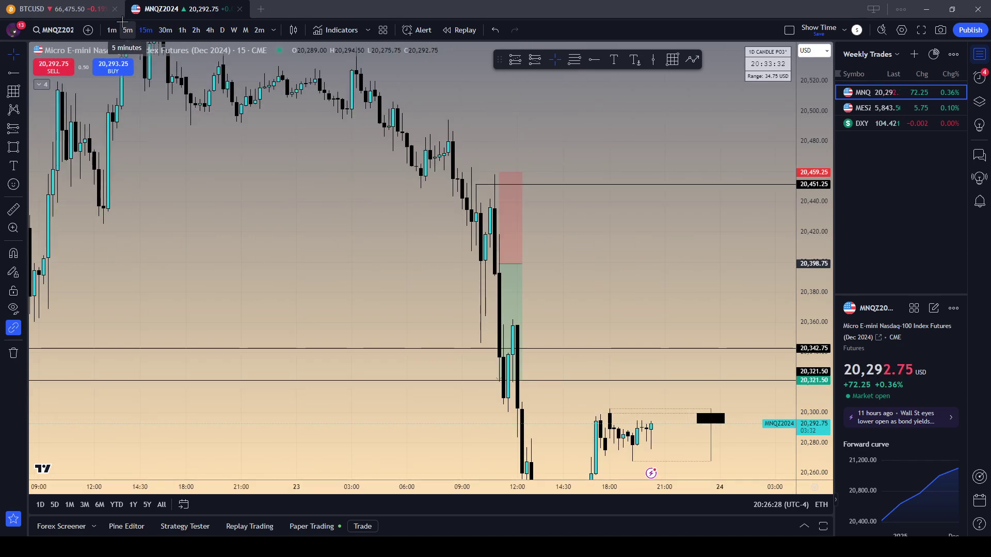
click(127, 30)
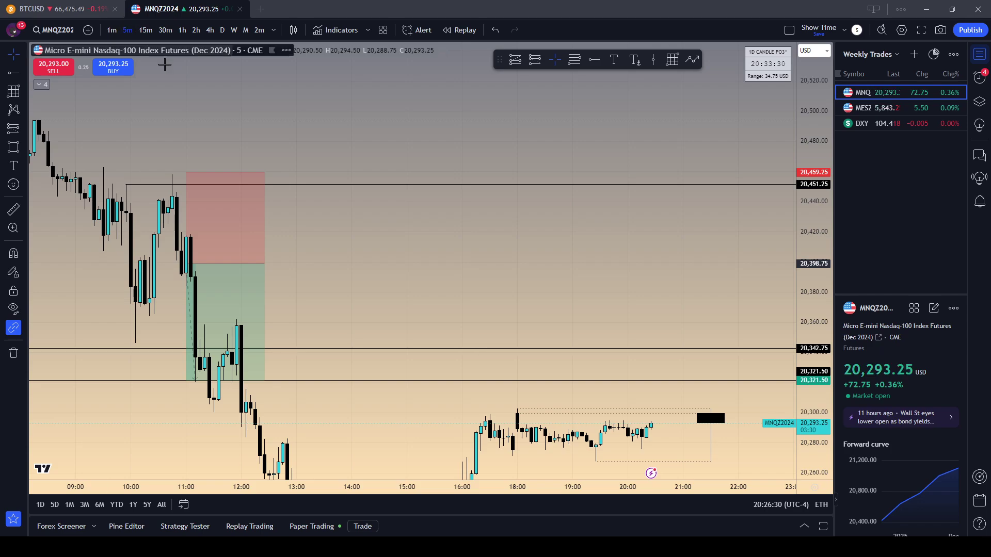
drag(218, 98, 361, 95)
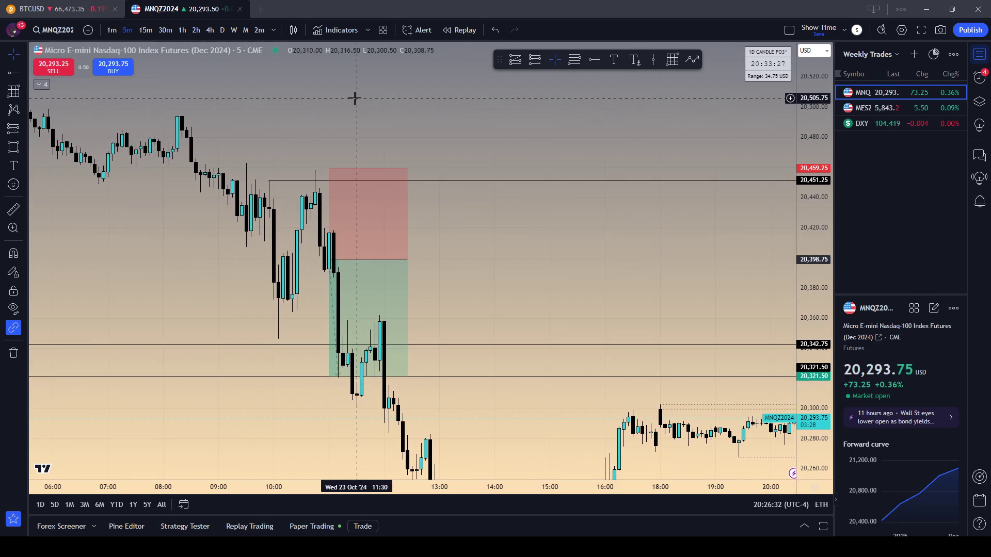
scroll(351, 100, down, 2)
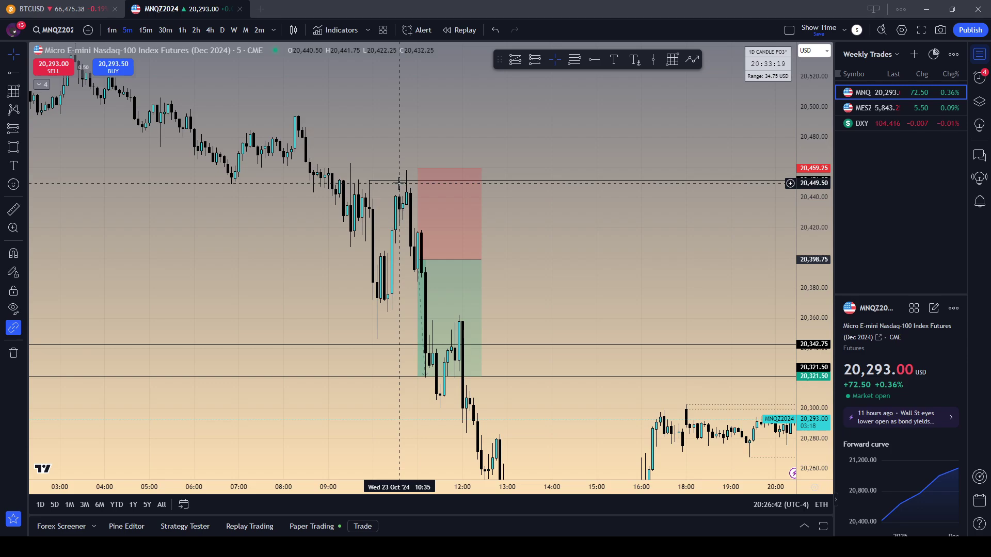
Review the 23 October morning decline and the short position on the 15-minute chart.
click(145, 31)
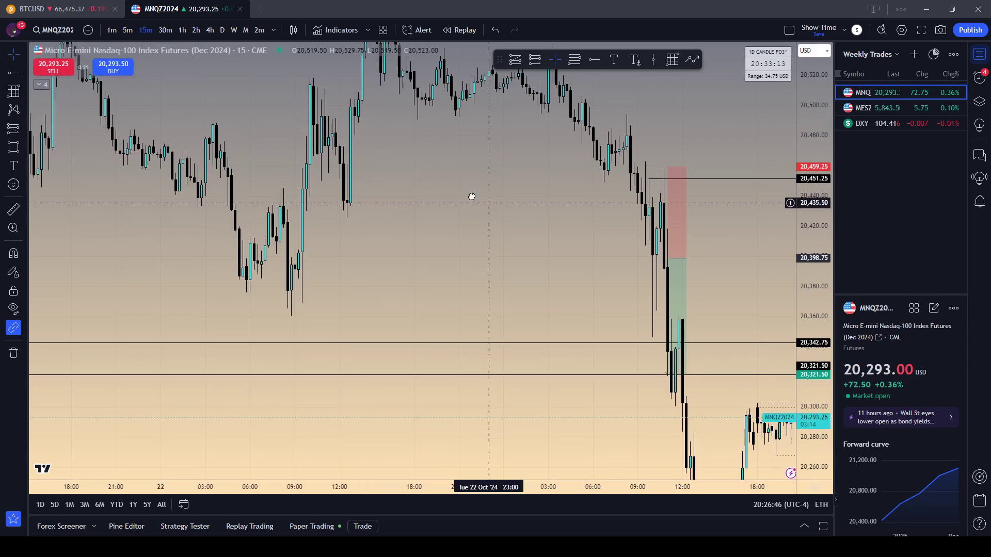
drag(469, 197, 222, 168)
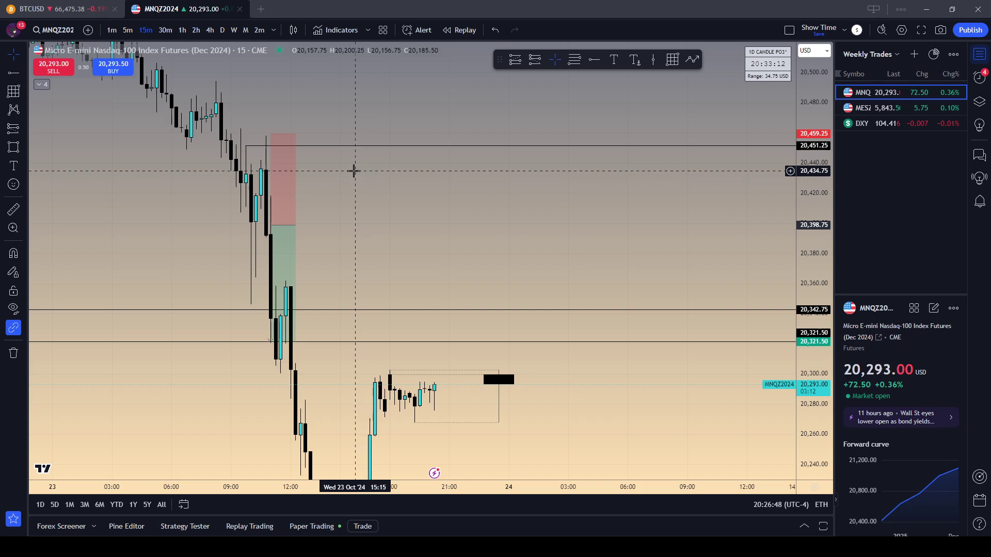
drag(354, 170, 463, 269)
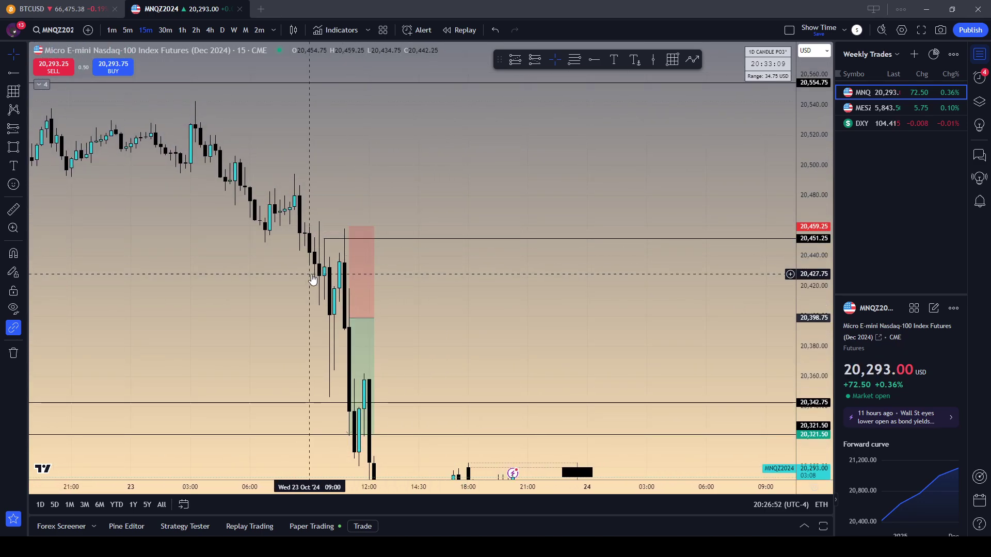
Step down through the 5-minute to the 1-minute chart and examine price action around the short position's entry.
click(127, 30)
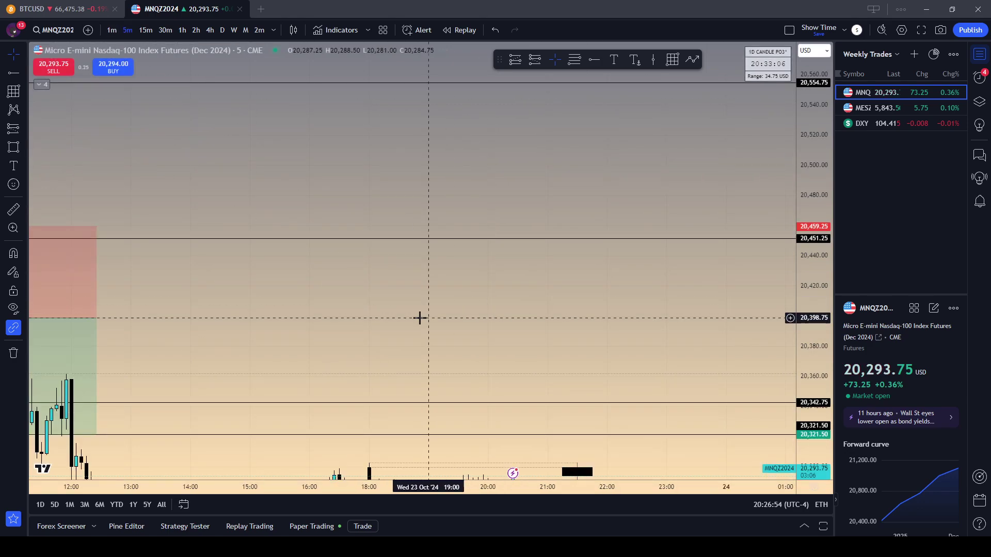
click(111, 30)
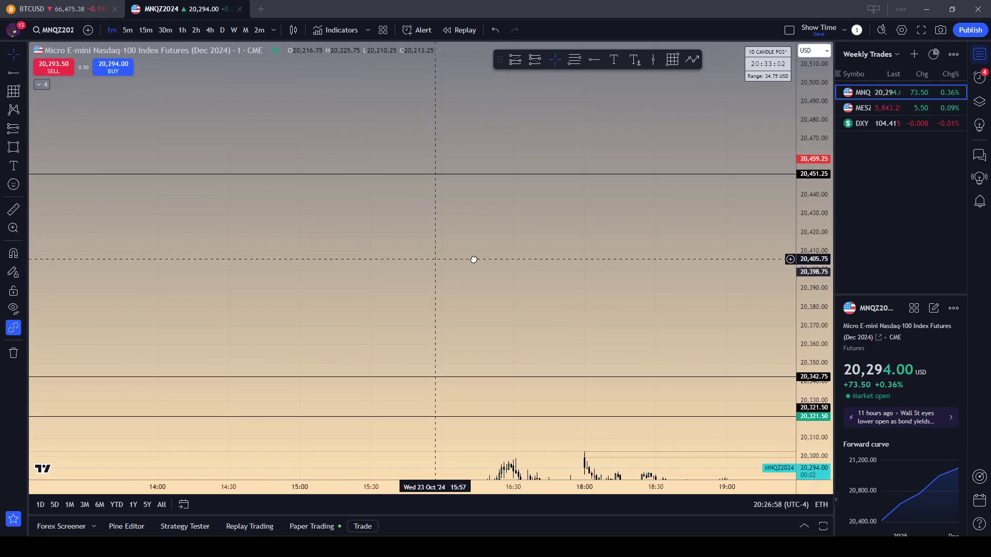
drag(524, 233, 610, 235)
scroll(359, 336, up, 2)
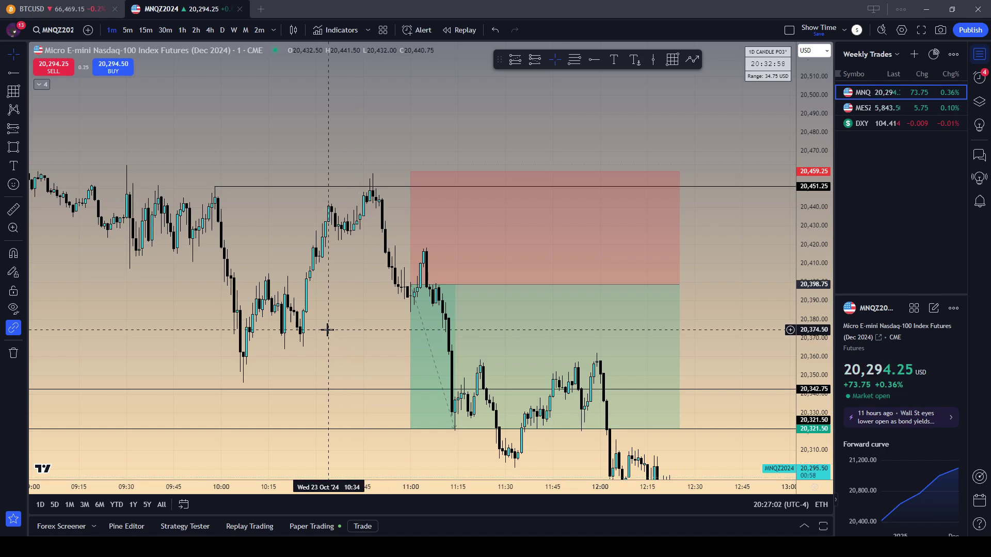
scroll(300, 305, down, 2)
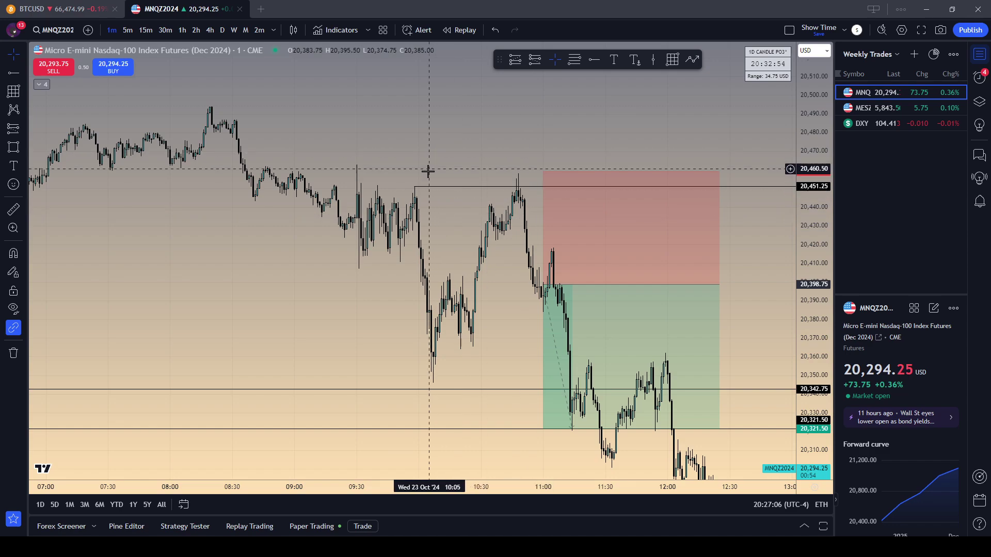
drag(489, 194, 397, 164)
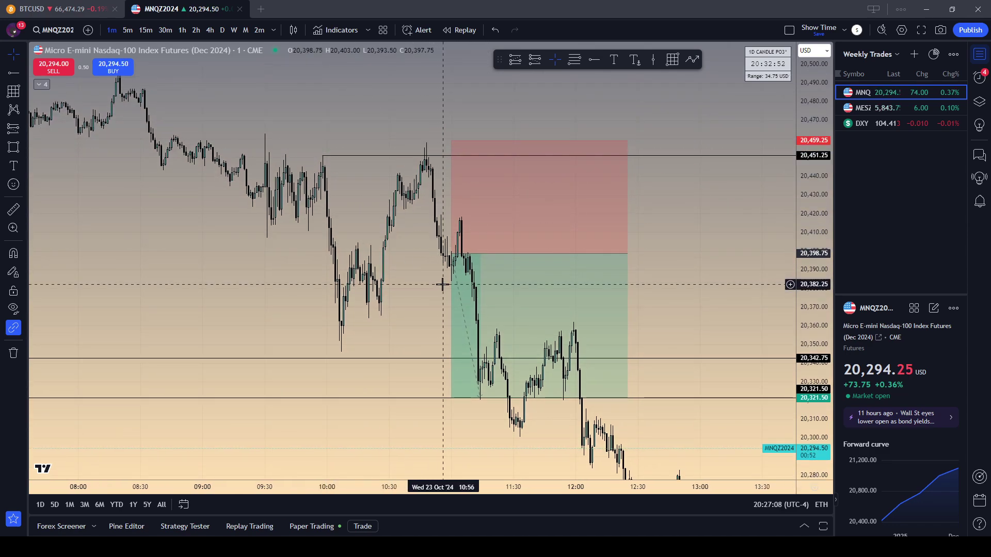
Recheck the marked levels on the 15-minute and 1-hour charts, then bring the short position into view on the 5-minute chart.
click(145, 30)
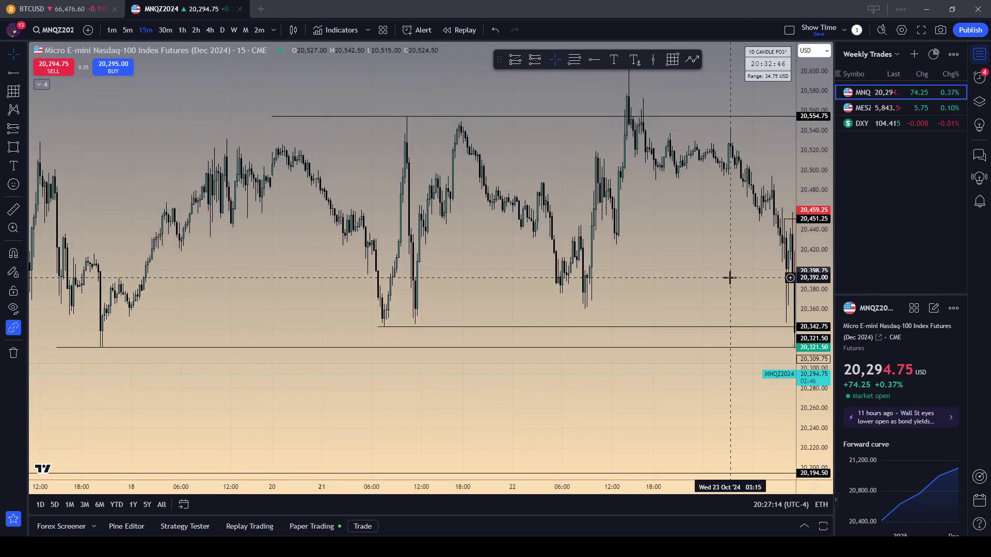
click(182, 30)
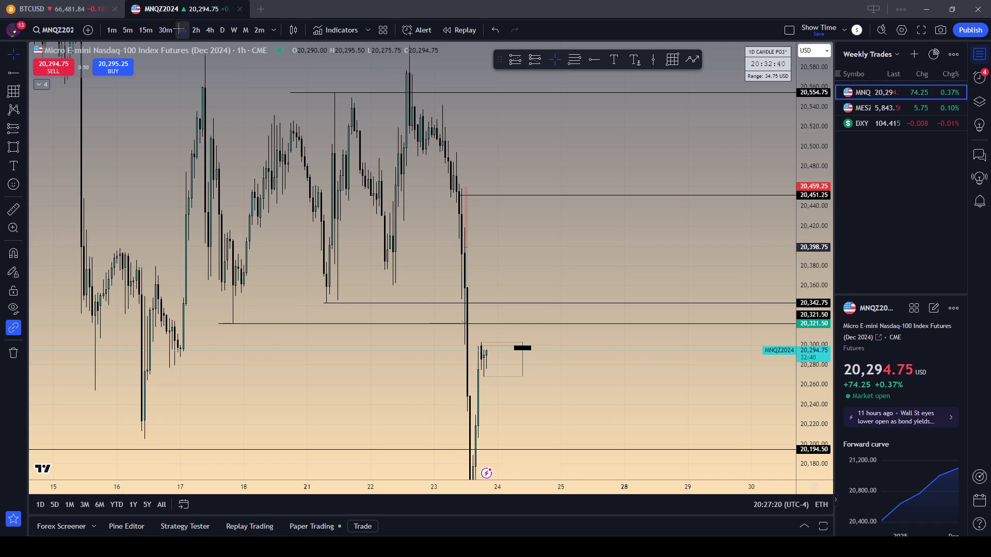
click(146, 30)
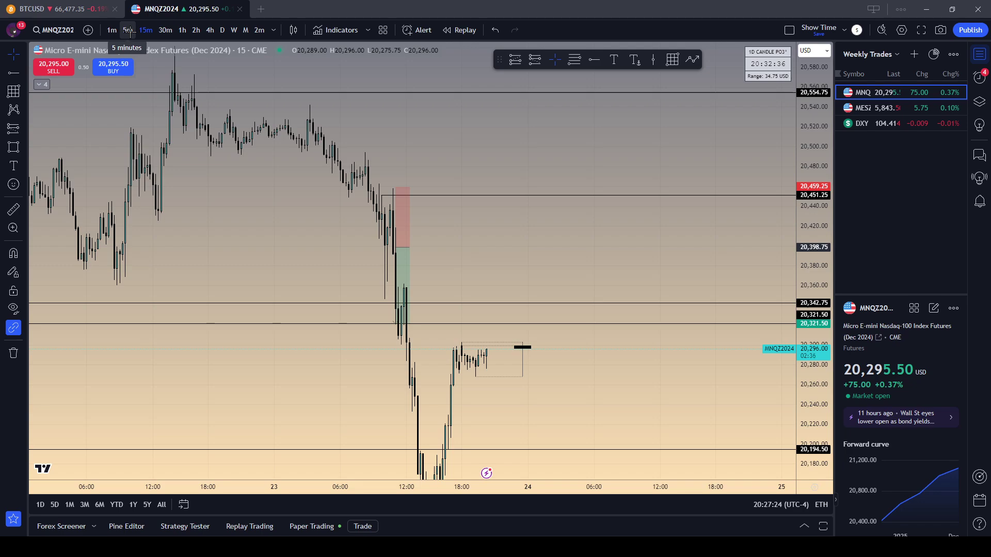
click(129, 30)
drag(269, 128, 479, 150)
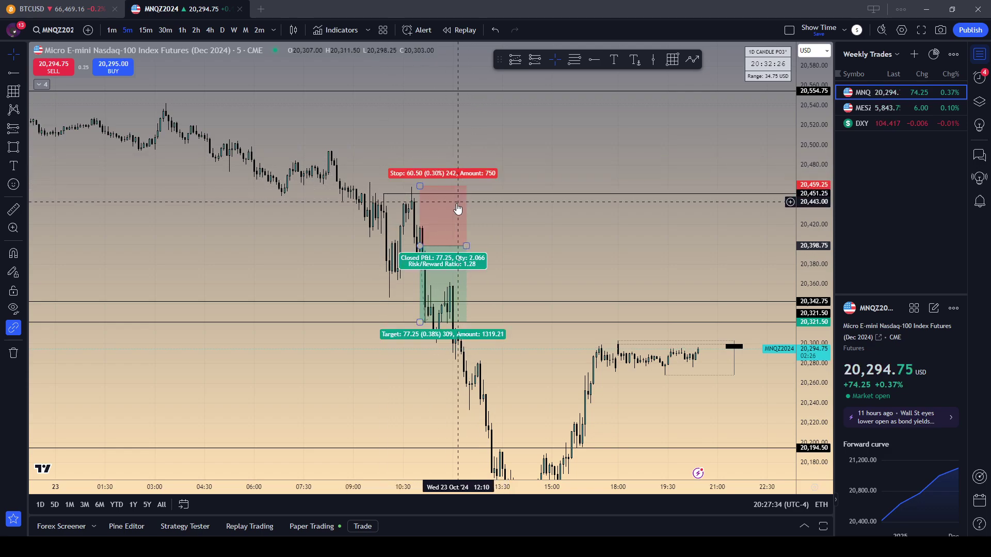
Examine the short position's entry, stop and target closely on the 1-minute chart.
click(111, 30)
drag(219, 95, 642, 252)
scroll(593, 205, up, 3)
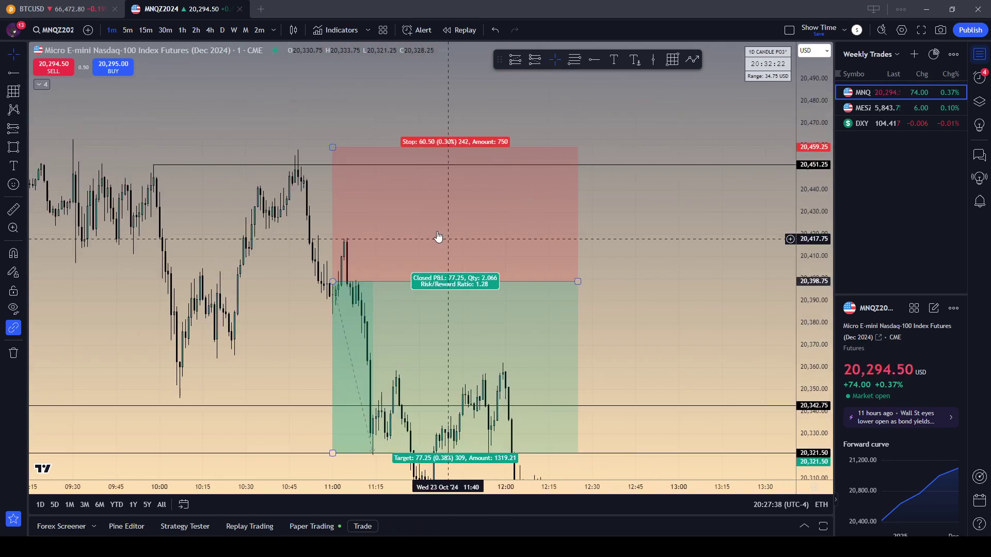
click(332, 164)
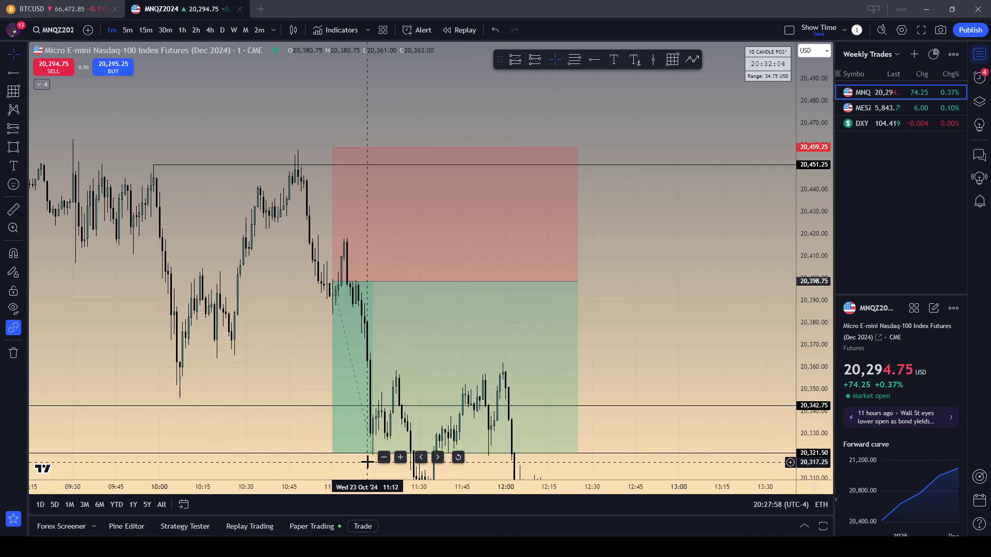
drag(257, 350, 296, 325)
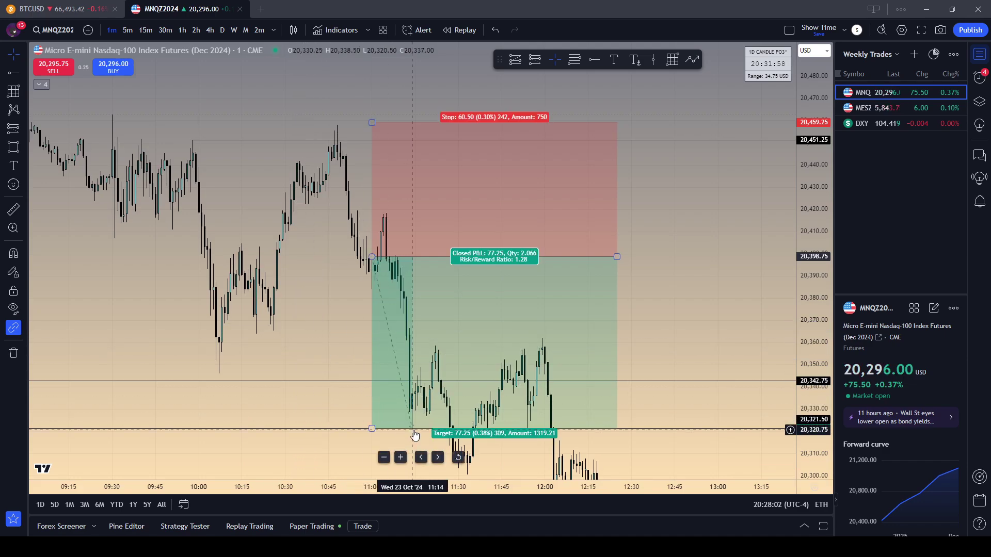
drag(415, 436, 345, 369)
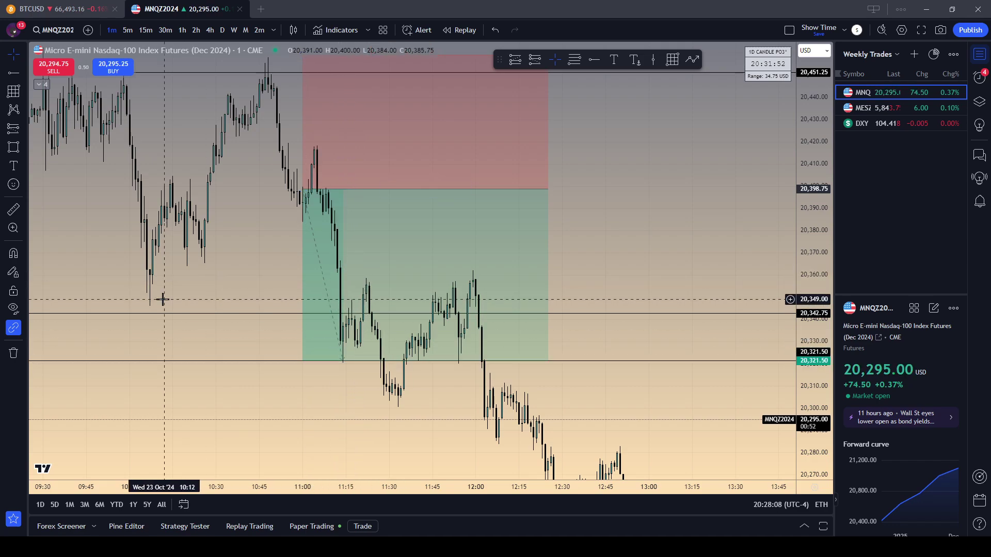
Examine the 1-minute swing low and high between 10:00 and 11:00 that precede the short position.
drag(261, 307, 346, 312)
scroll(332, 354, down, 5)
scroll(327, 358, up, 5)
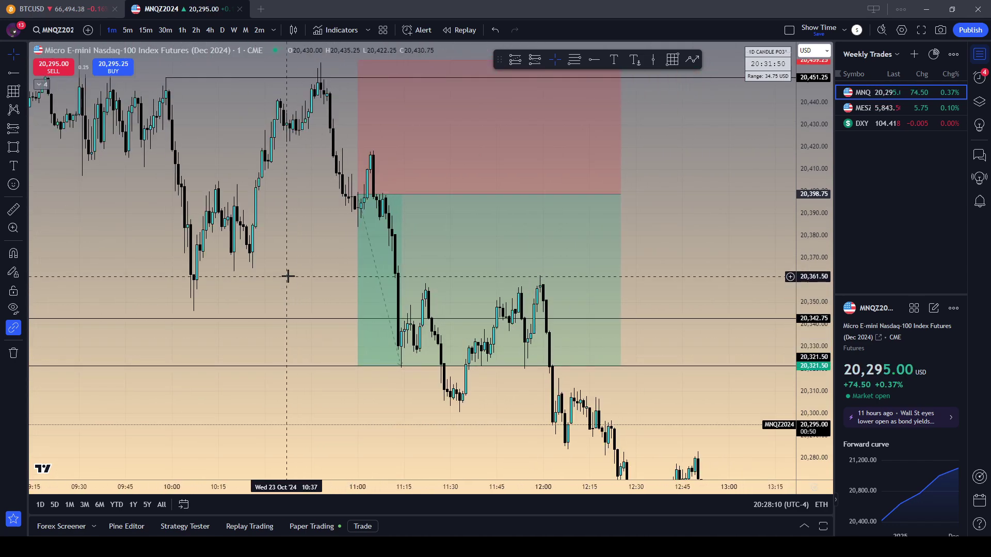
drag(288, 277, 324, 339)
drag(325, 290, 259, 269)
Return to the 15-minute chart and frame the 23 October decline with the short position at a stretched price scale.
click(146, 30)
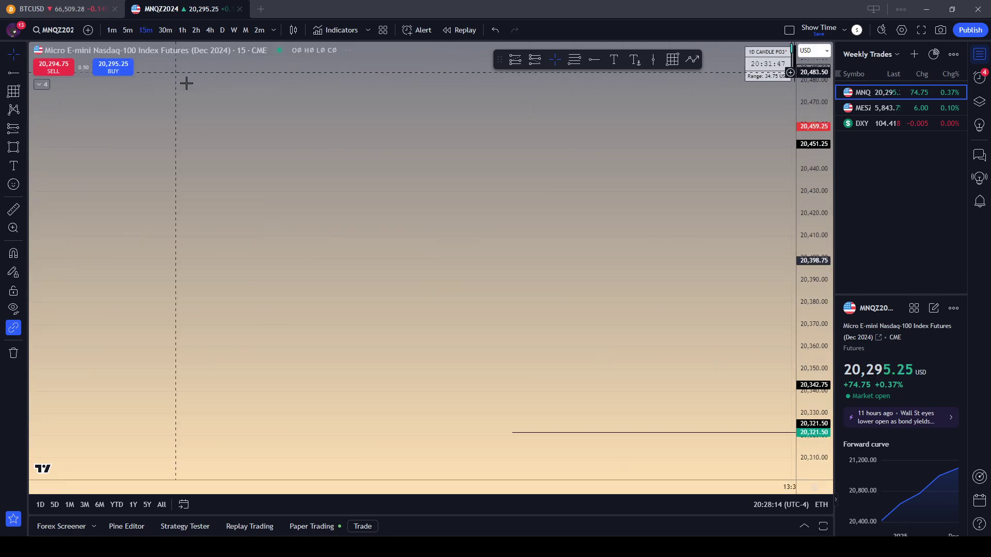
drag(635, 190, 587, 301)
scroll(587, 300, right, 10)
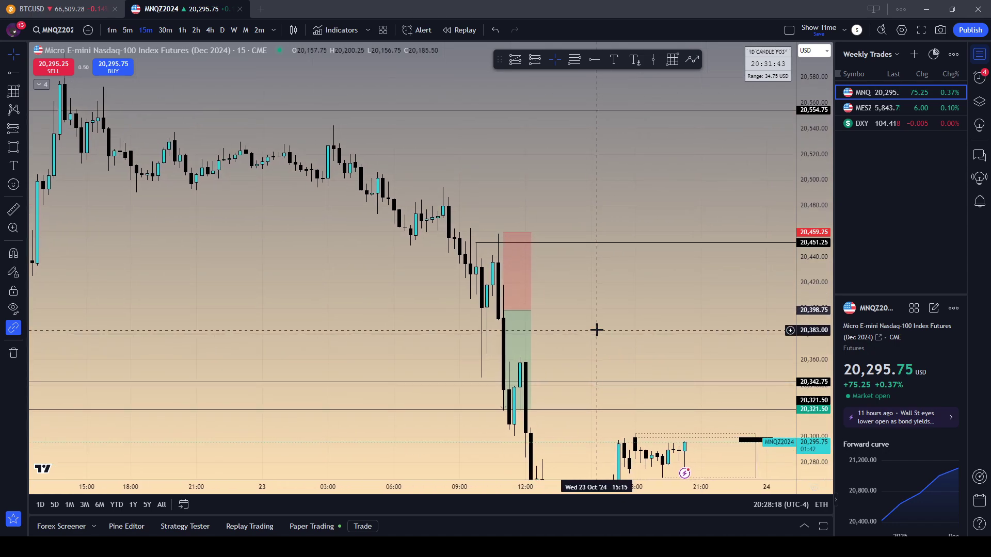
drag(825, 362, 814, 340)
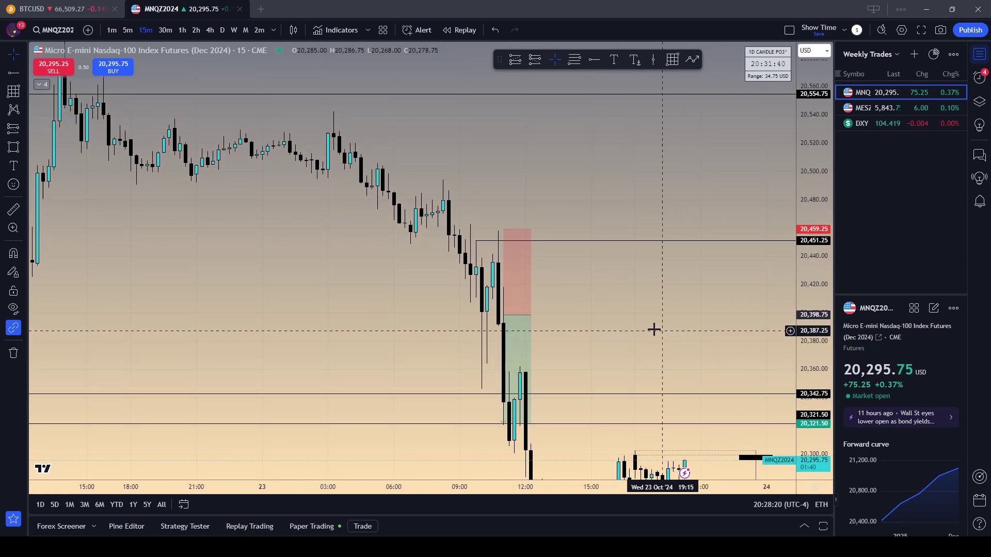
Compare the short position and marked levels on the 30-minute and 1-hour charts, then examine the position's surroundings on the 15-minute chart.
click(166, 30)
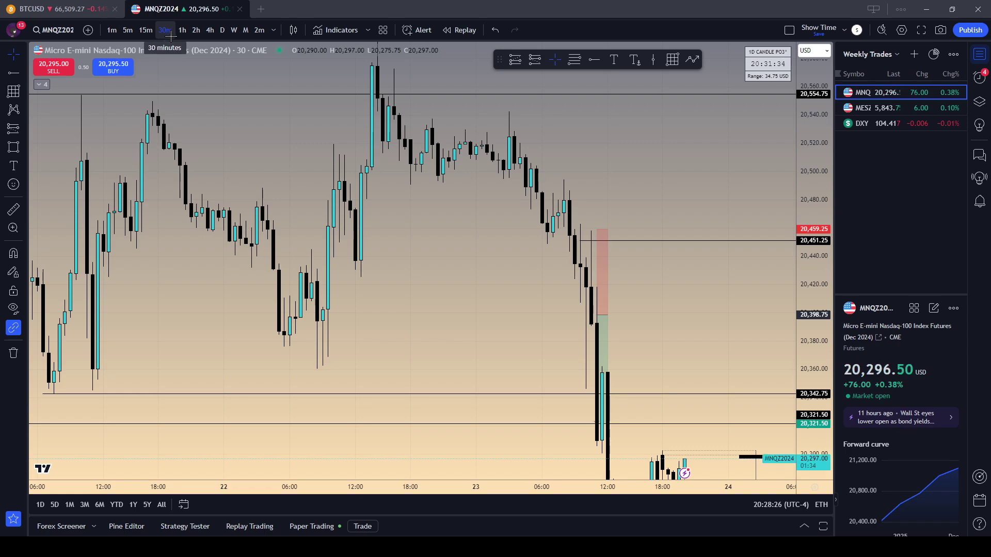
click(184, 31)
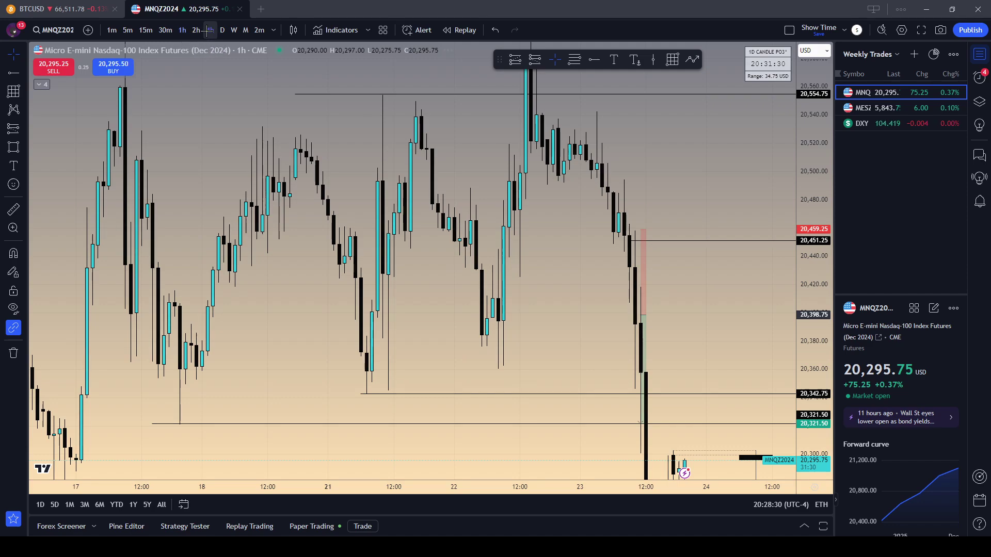
click(207, 30)
click(147, 31)
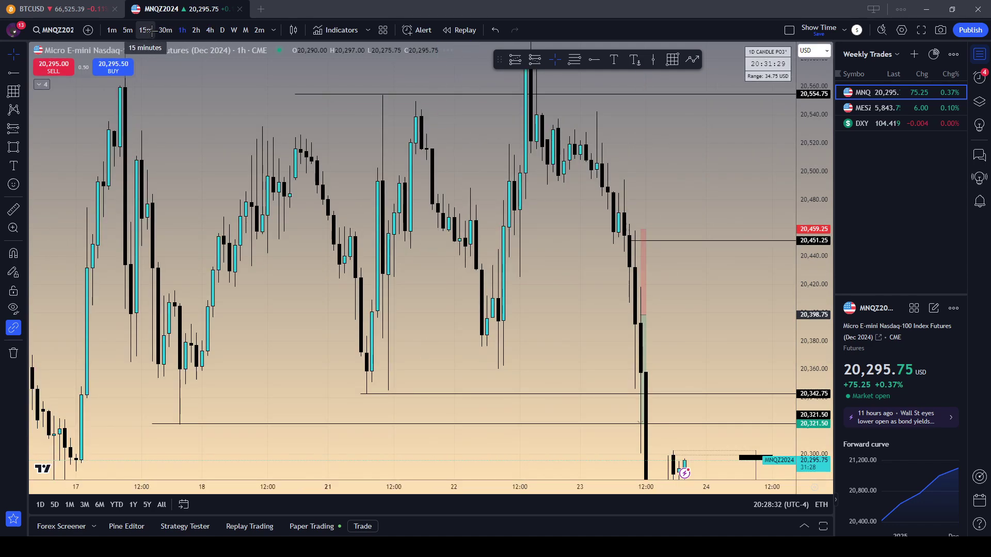
scroll(465, 335, up, 5)
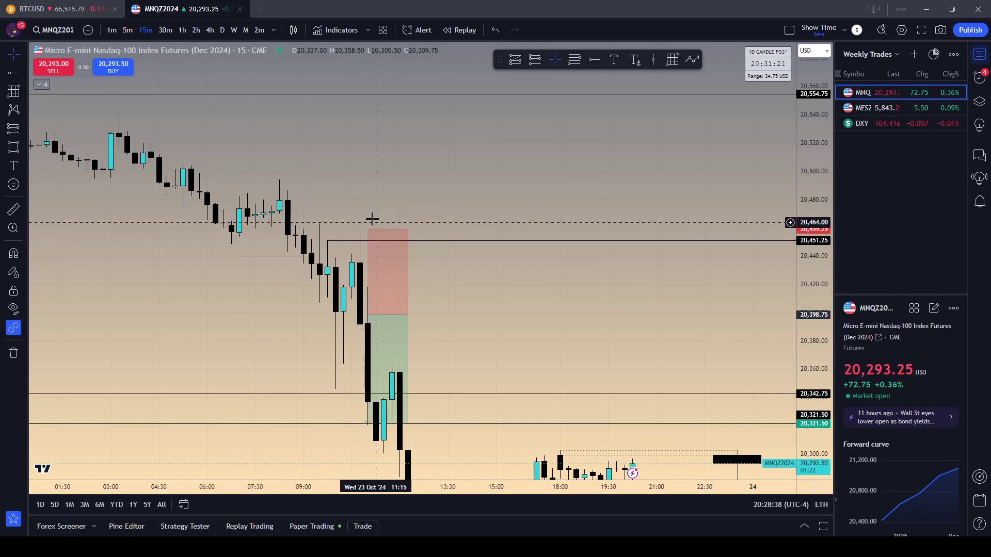
scroll(465, 335, down, 4)
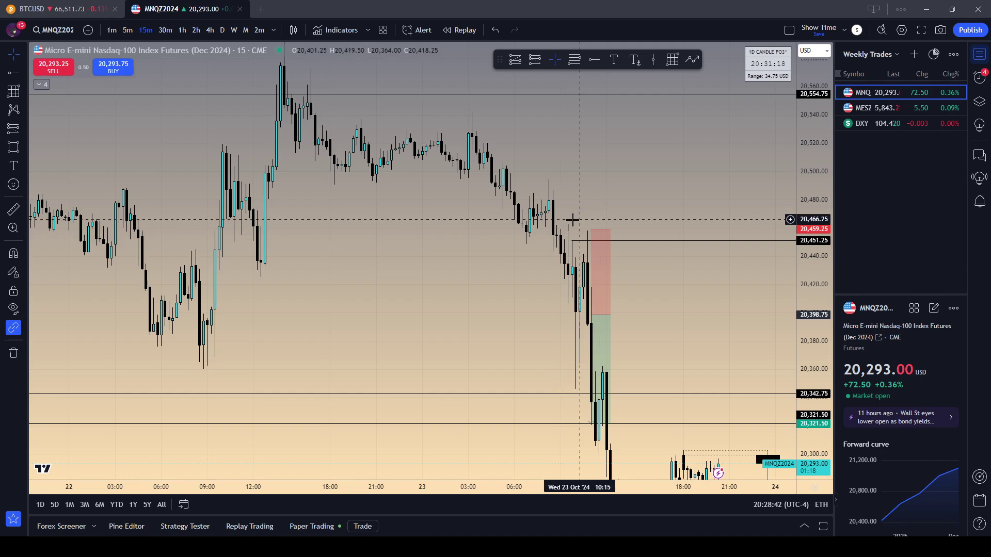
scroll(695, 287, up, 3)
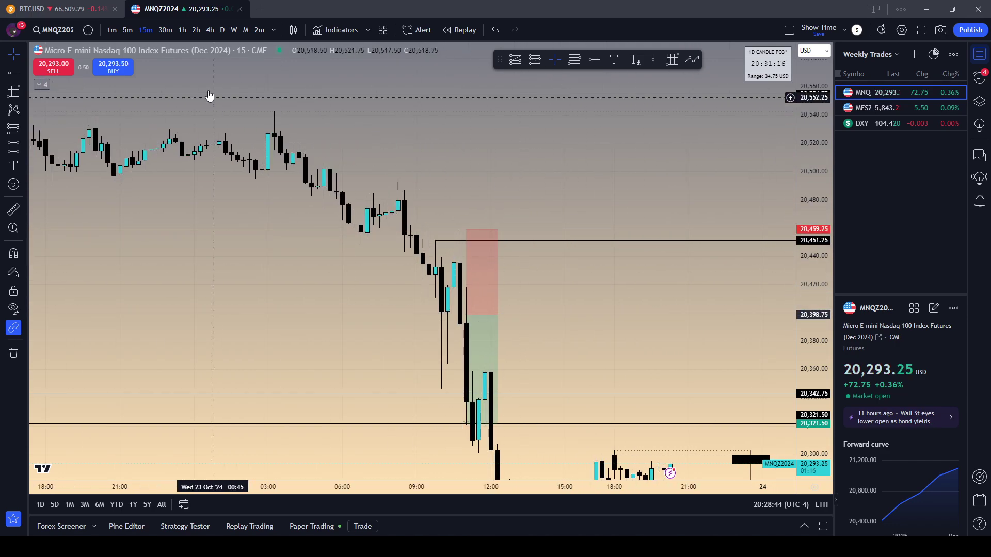
View the 23 October short position and the price swings around it on the 5-minute chart.
click(128, 30)
drag(222, 155, 504, 219)
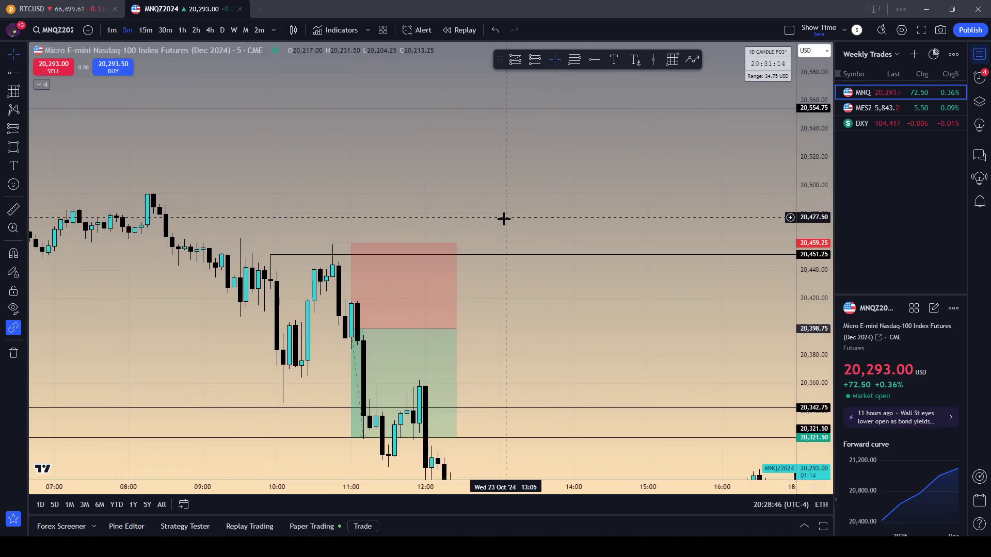
scroll(542, 285, down, 2)
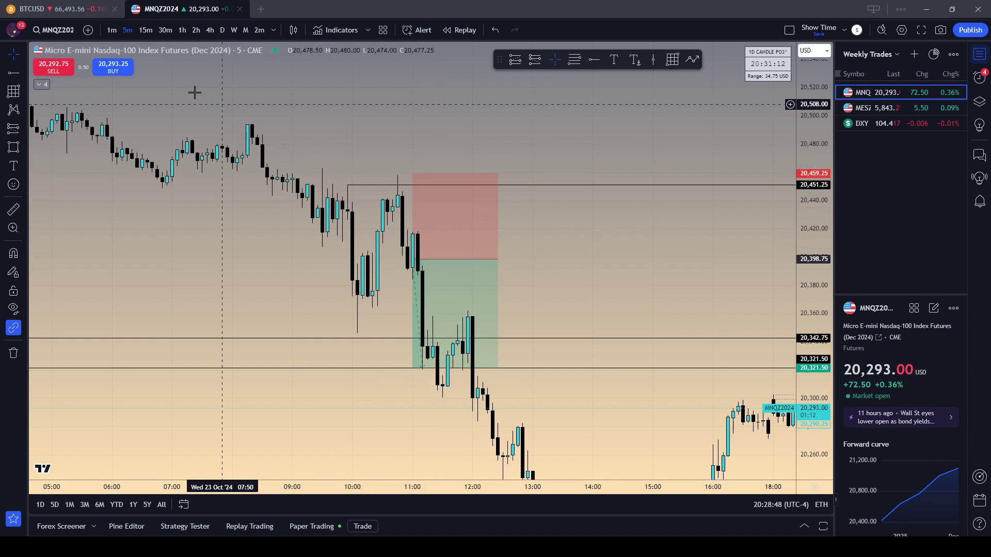
Frame the short position on the 1-minute chart with a stretched price scale and inspect its stop, target and risk/reward labels.
click(111, 30)
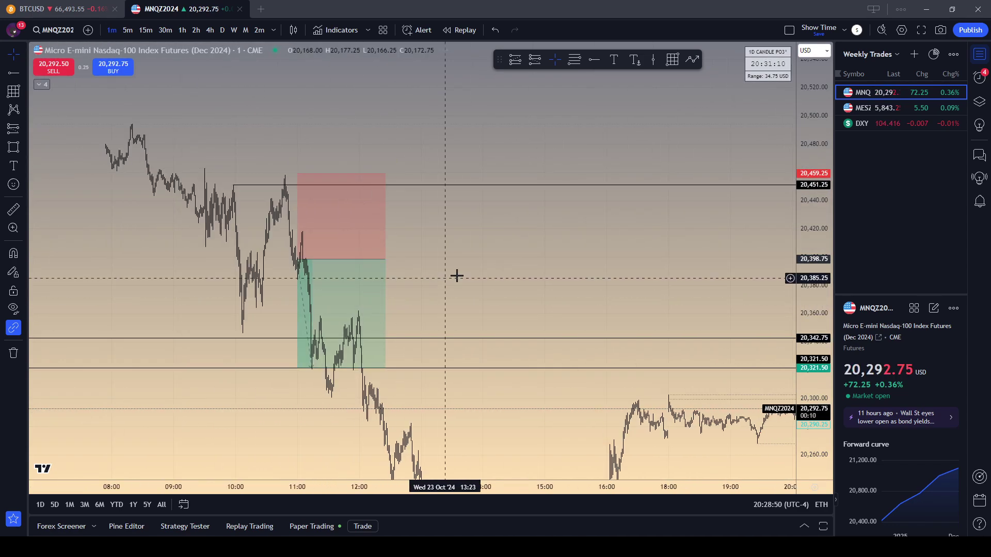
scroll(517, 282, up, 5)
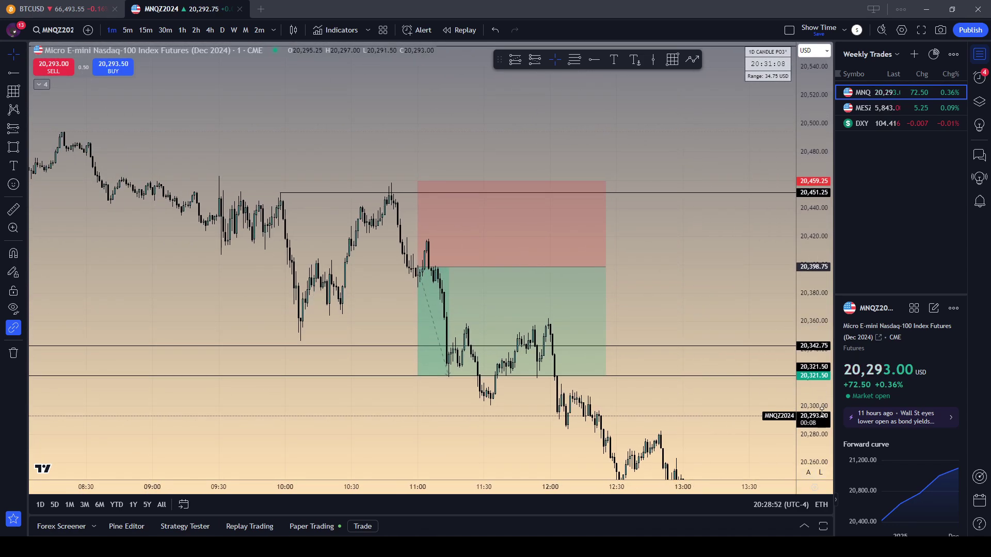
drag(822, 411, 699, 348)
click(582, 354)
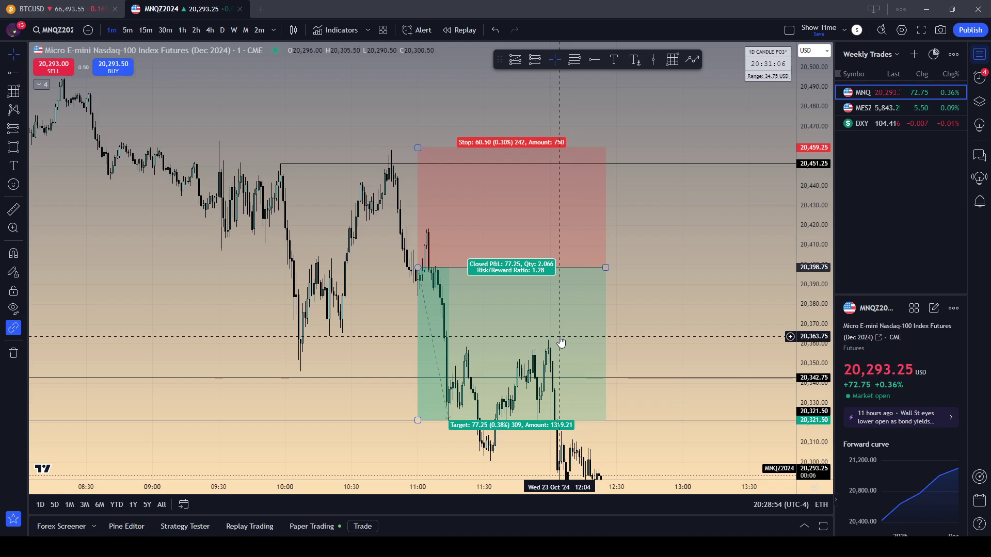
click(191, 283)
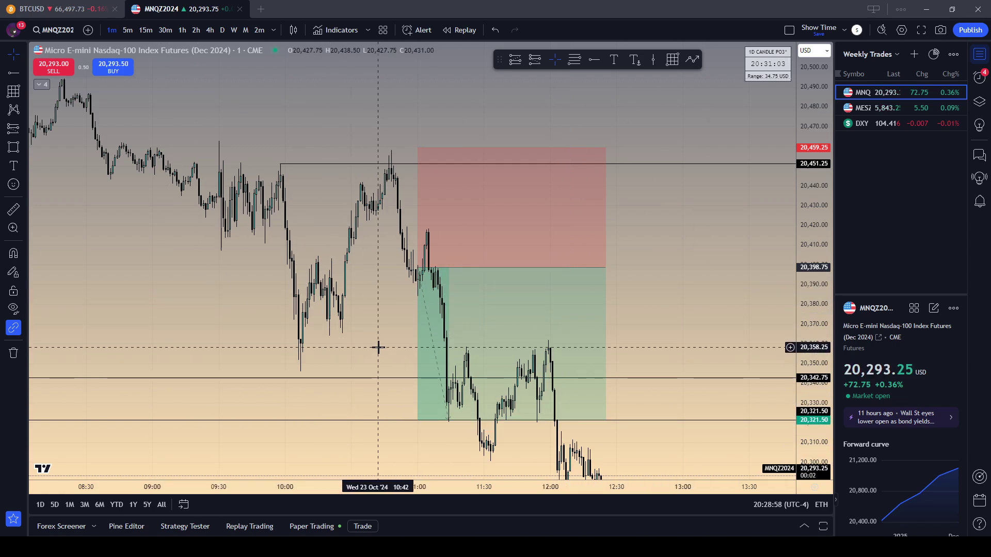
Enable the display of trade executions on the chart in the trading settings.
right_click(352, 355)
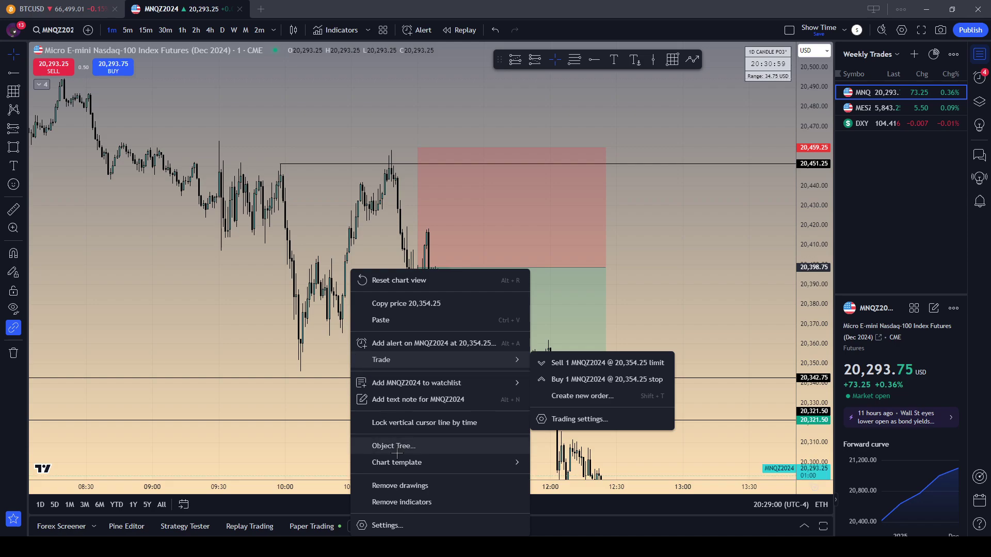
click(384, 526)
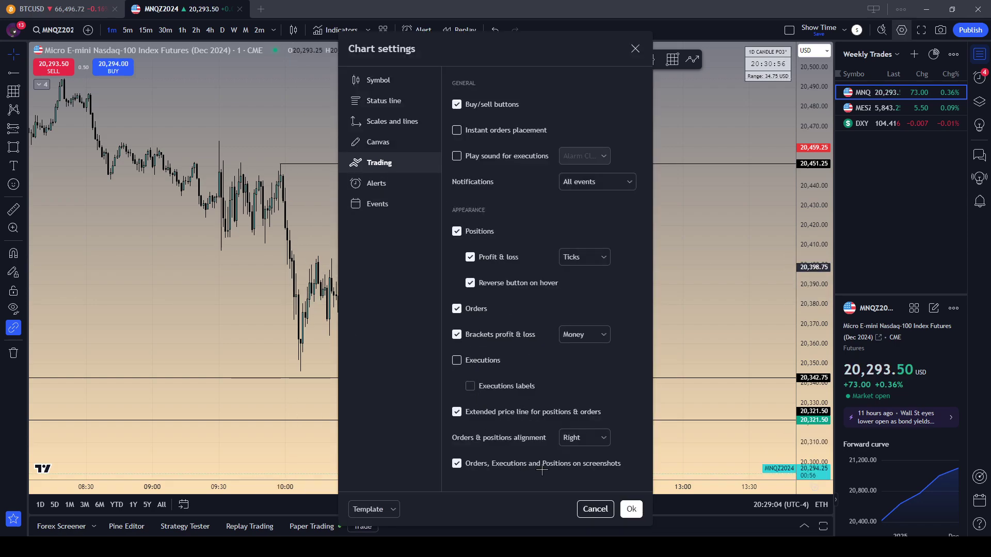
click(625, 515)
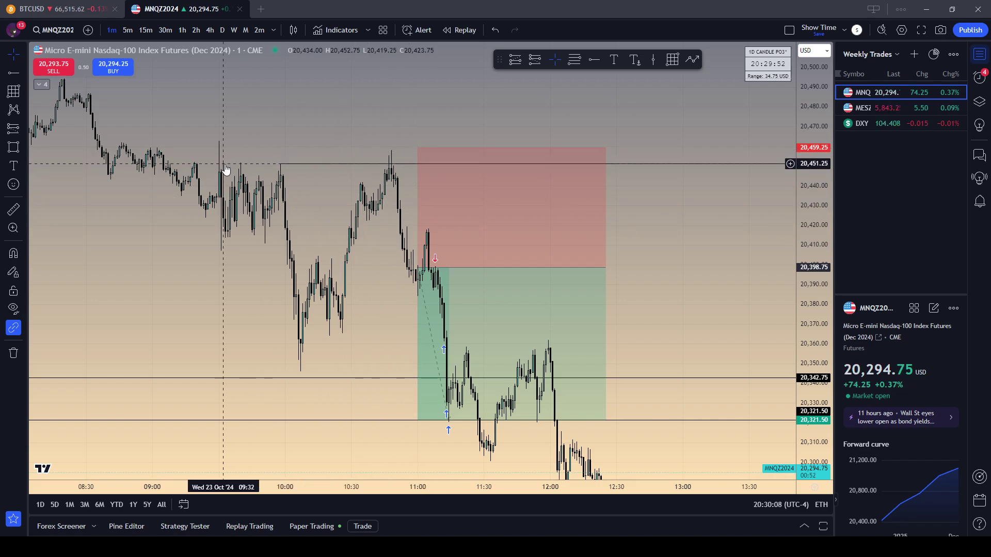
Switch to the 15-minute chart and bring the 22 and 23 October trade executions into view.
text(15)
key(Return)
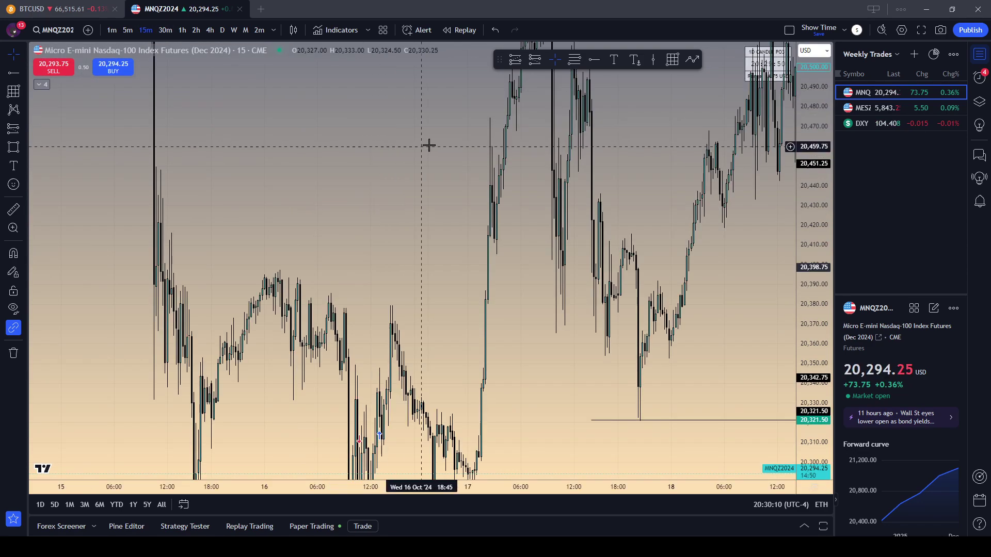
scroll(594, 233, right, 10)
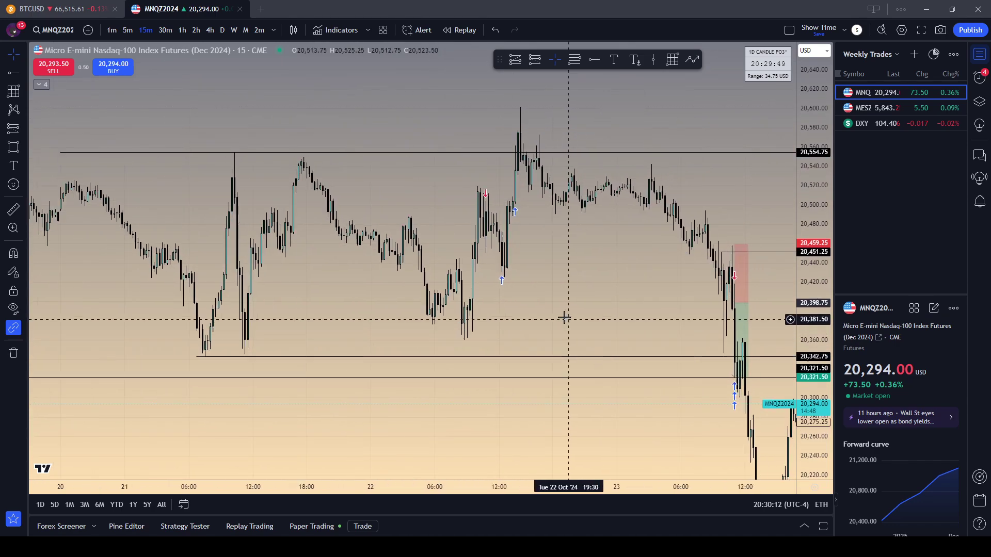
scroll(565, 318, right, 5)
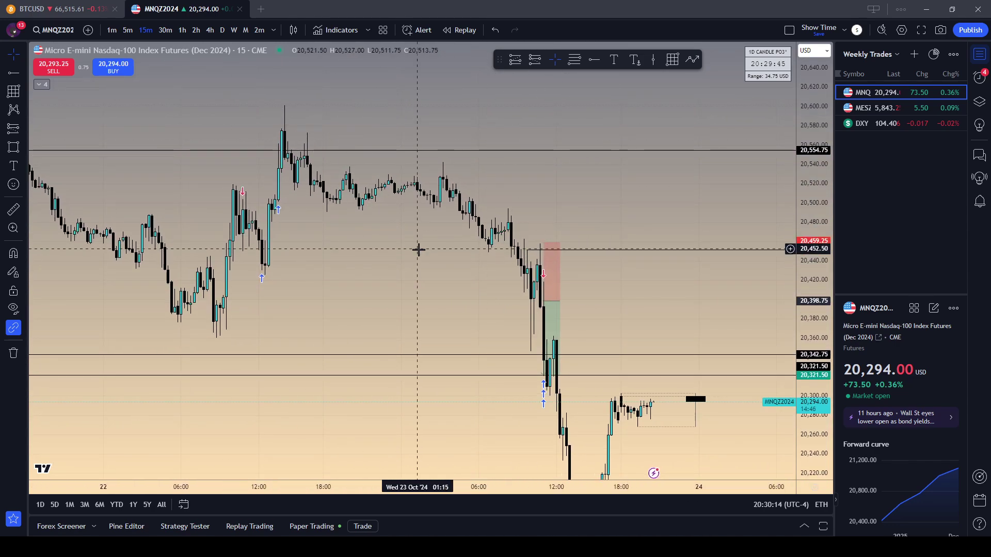
Compare the executions and marked levels on the 1-hour, 30-minute and 20-minute charts, then return to 15 minutes and frame the full 23 October decline.
text(60)
key(Return)
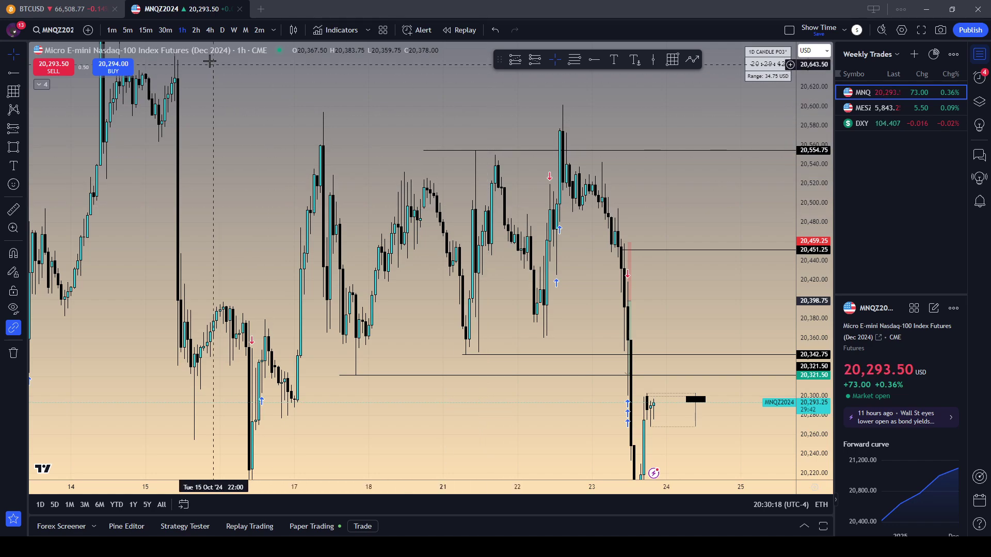
text(30)
key(Return)
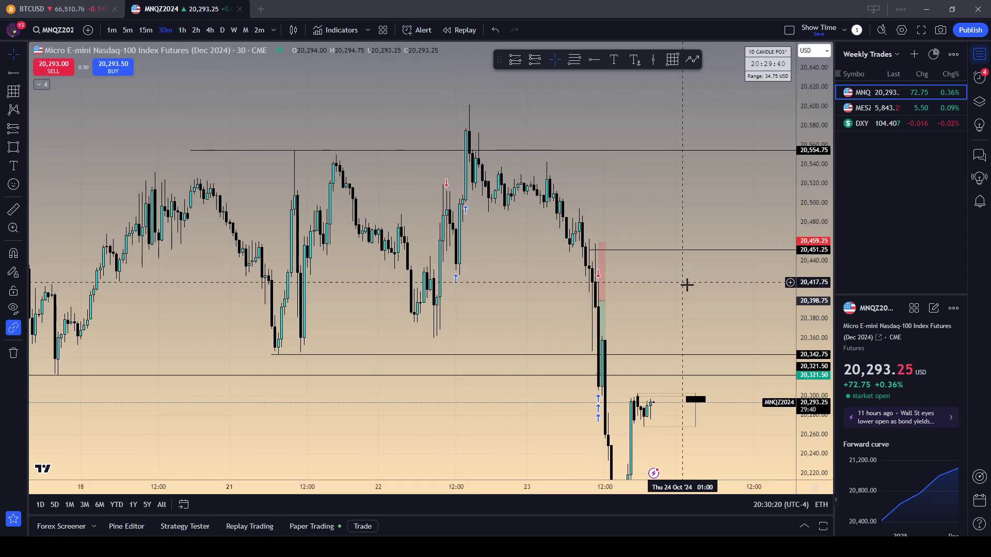
text(20)
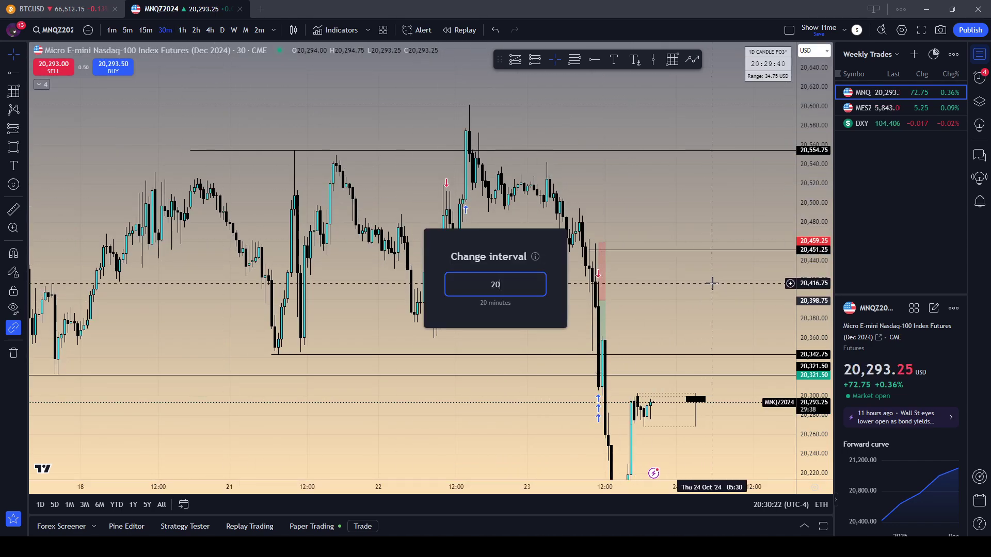
key(Return)
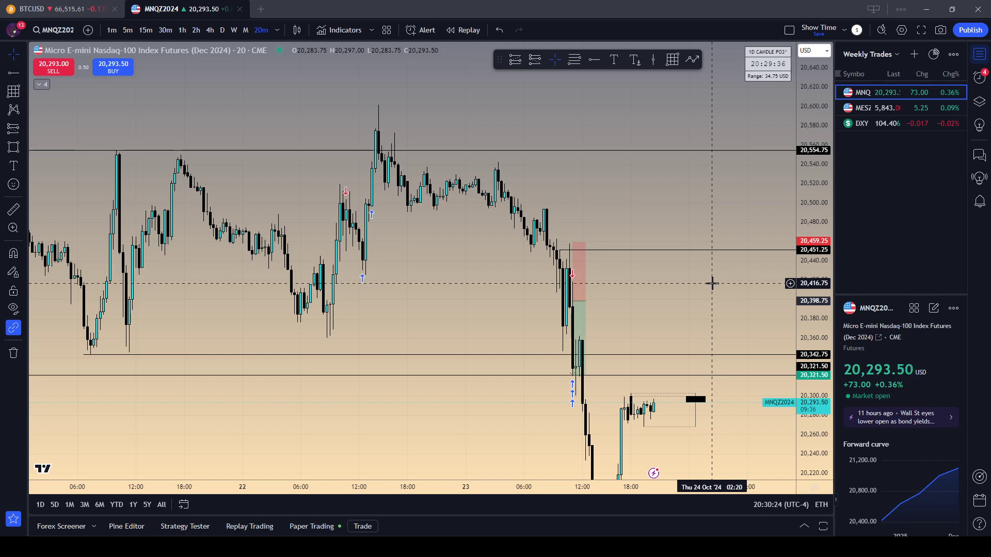
text(15)
key(Return)
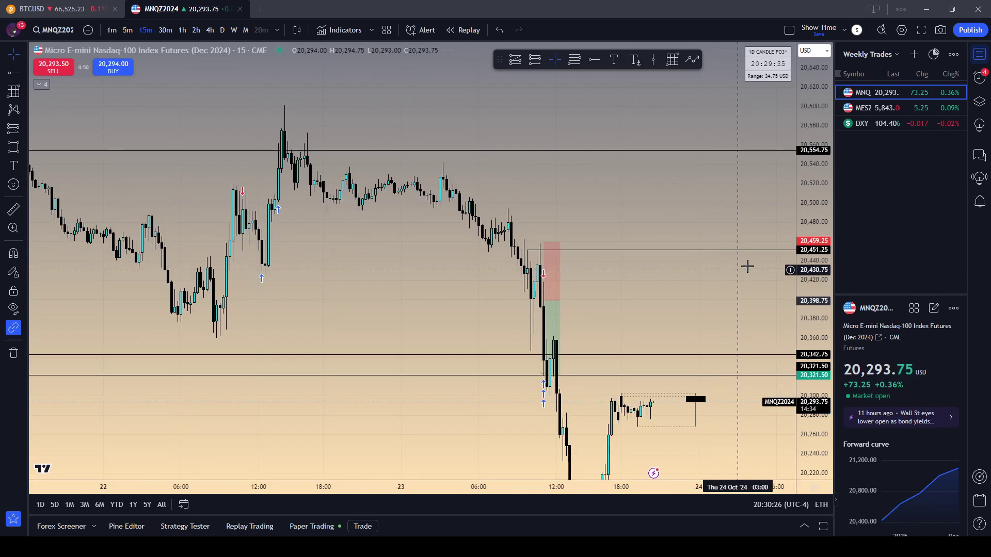
drag(665, 321, 557, 336)
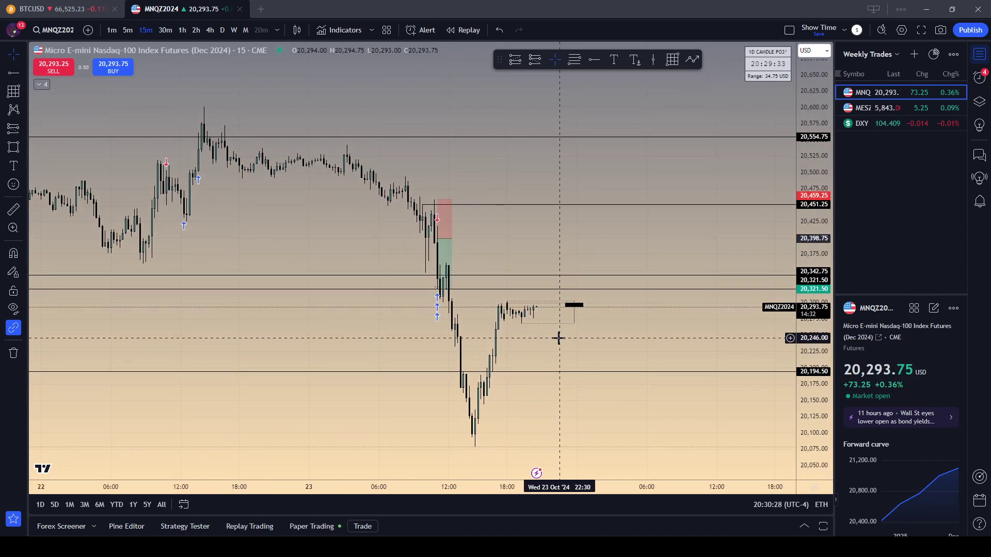